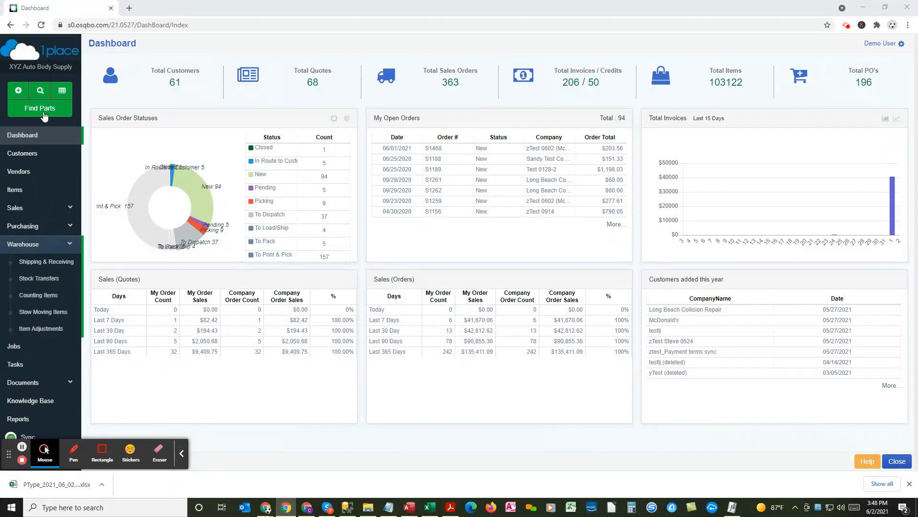
Step: Search the sales orders and open the newest one, billed to Ben's Auto Body of Buena Park
{"action": "left_click", "coordinate": [40, 94]}
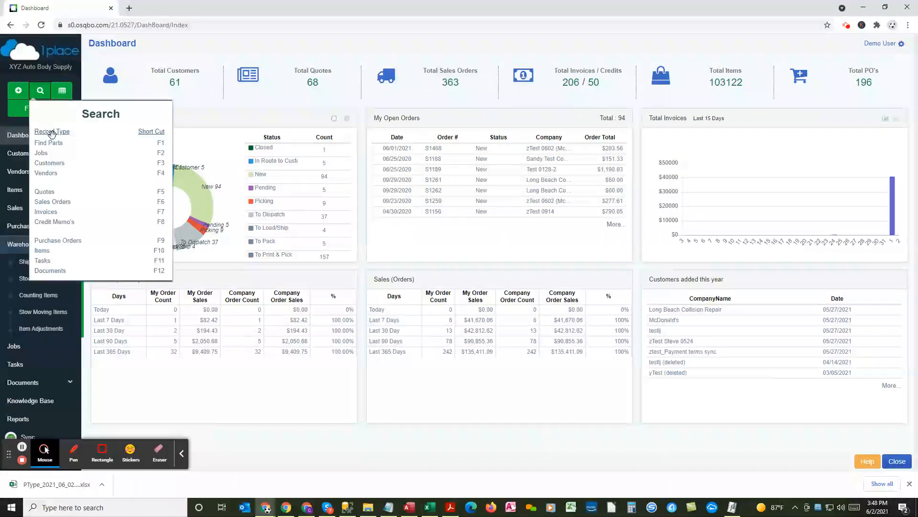
{"action": "left_click", "coordinate": [53, 202]}
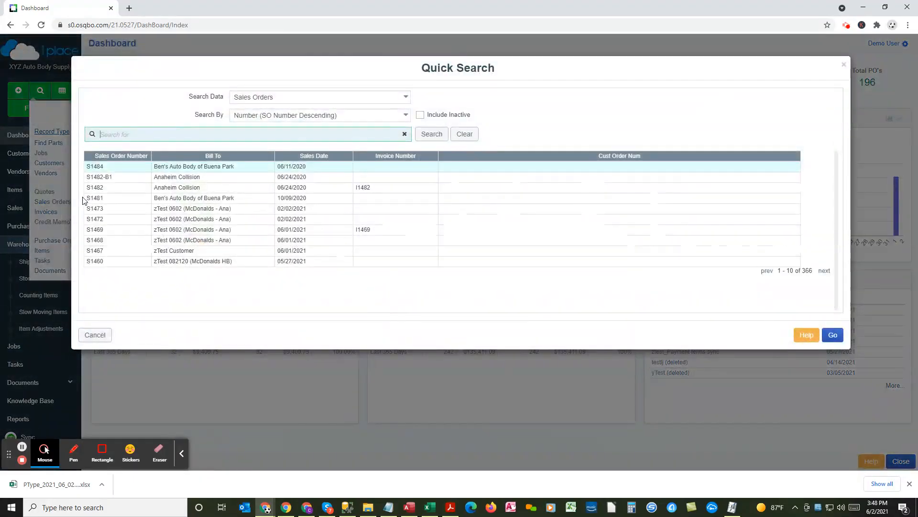
{"action": "left_click", "coordinate": [189, 166]}
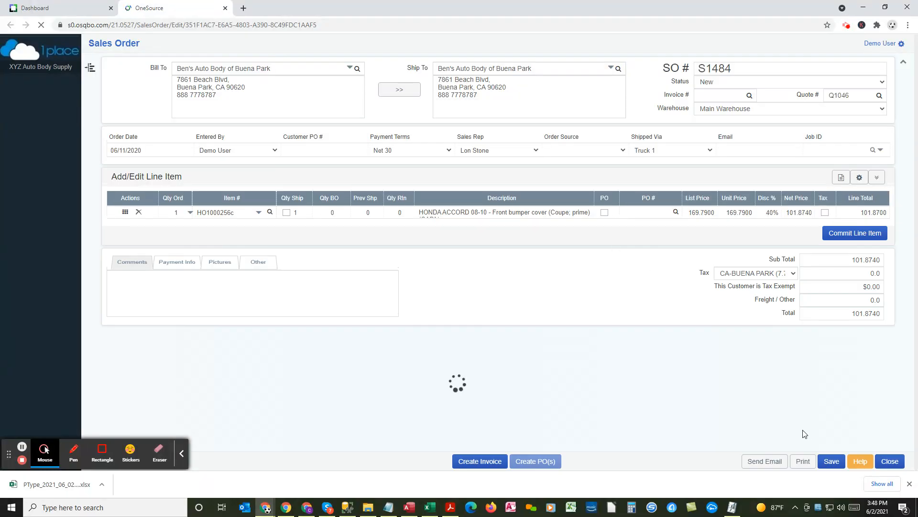
Step: Generate a print preview of the sales order containing one Packing Slip and one Sales Order document
{"action": "left_click", "coordinate": [804, 462]}
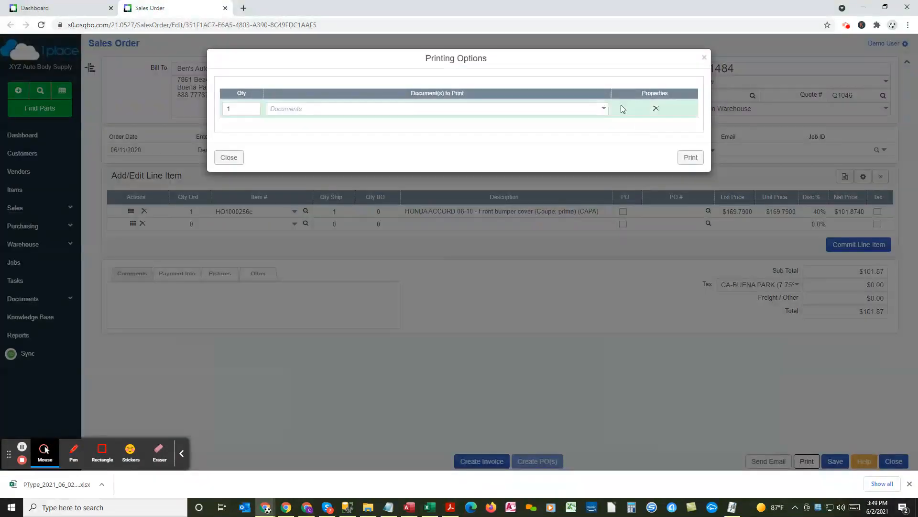
{"action": "left_click", "coordinate": [604, 109]}
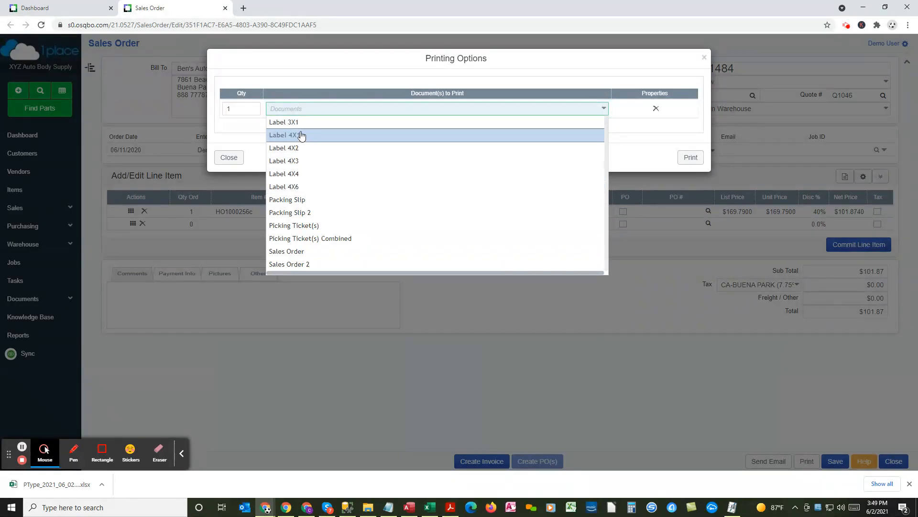
{"action": "left_click", "coordinate": [302, 201]}
{"action": "left_click", "coordinate": [603, 128]}
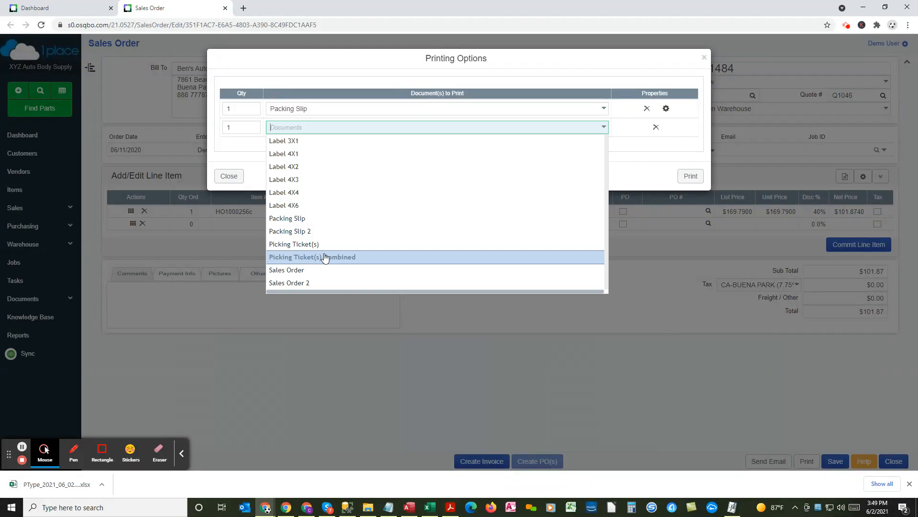
{"action": "left_click", "coordinate": [315, 270]}
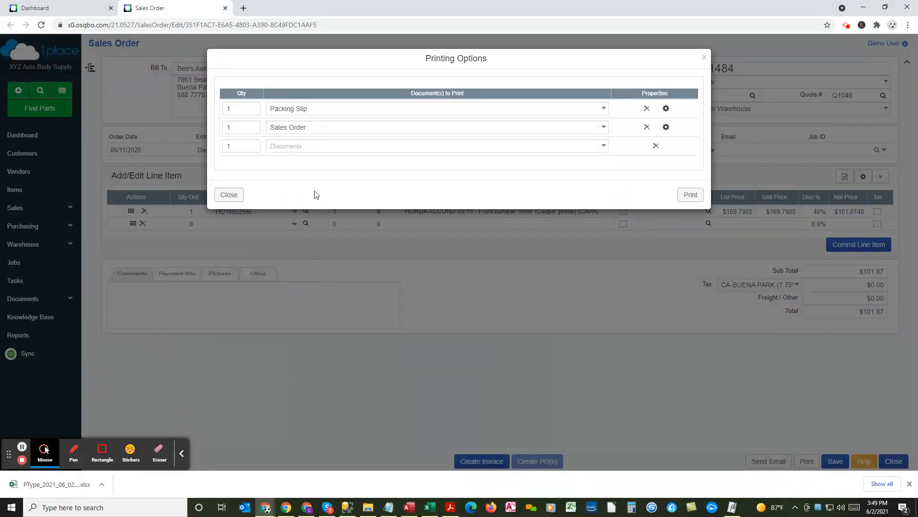
{"action": "left_click", "coordinate": [242, 127]}
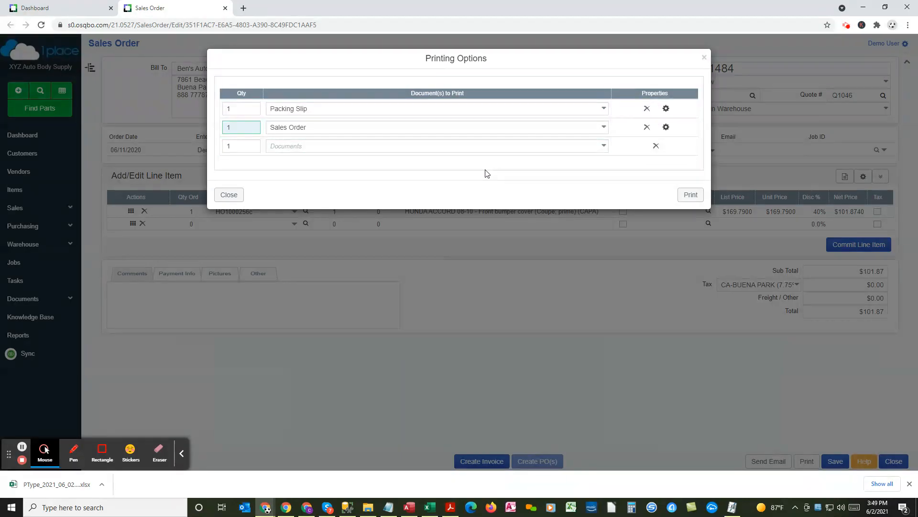
{"action": "left_click", "coordinate": [692, 195]}
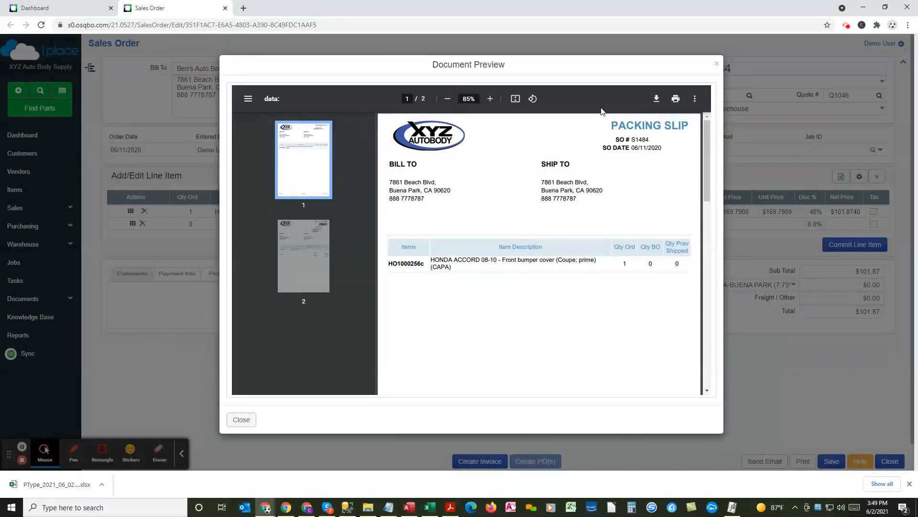
Step: Review the packing slip and sales order preview and its printer settings, and close both without printing
{"action": "mouse_move", "coordinate": [707, 137]}
{"action": "left_mouse_down"}
{"action": "mouse_move", "coordinate": [698, 340]}
{"action": "mouse_move", "coordinate": [694, 129]}
{"action": "left_mouse_up"}
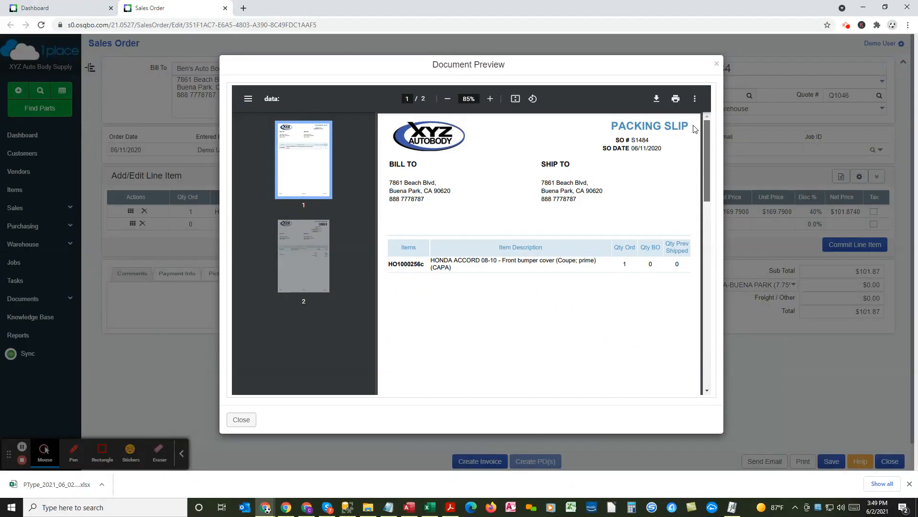
{"action": "left_click", "coordinate": [676, 100]}
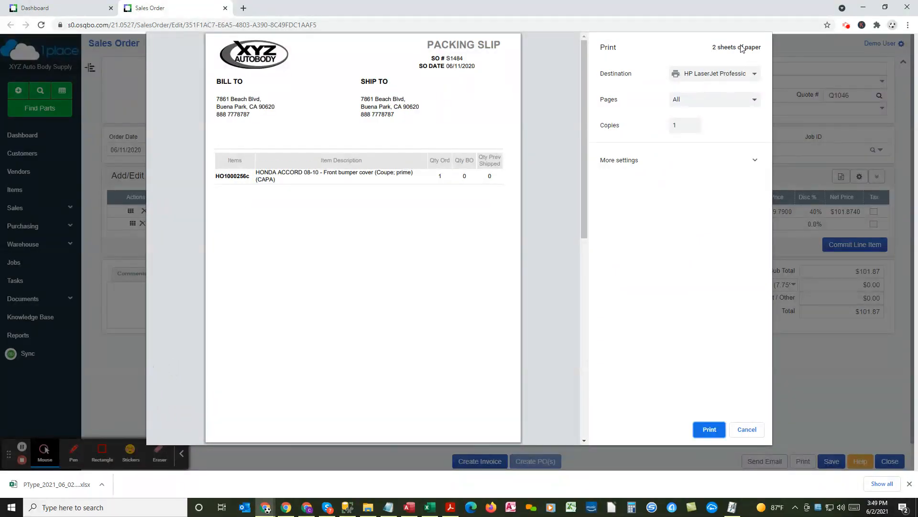
{"action": "left_click_drag", "start_coordinate": [583, 90], "coordinate": [578, 69]}
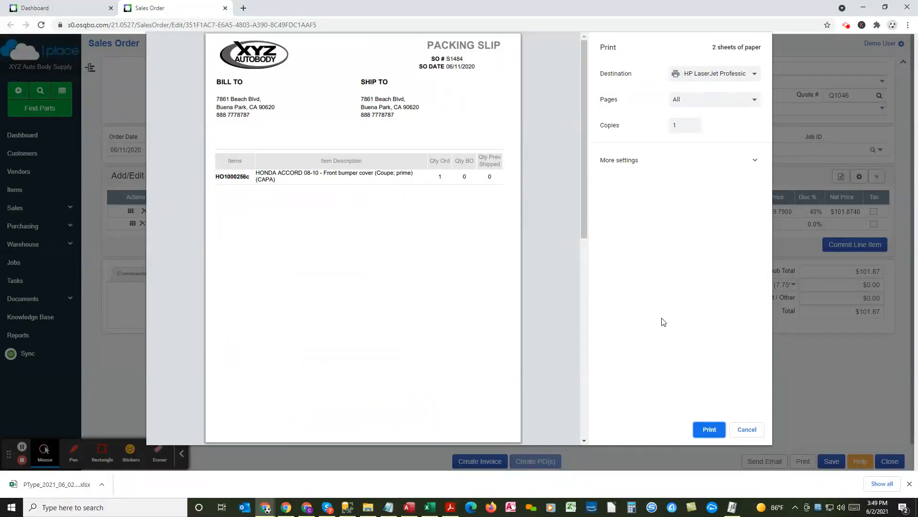
{"action": "left_click", "coordinate": [746, 429]}
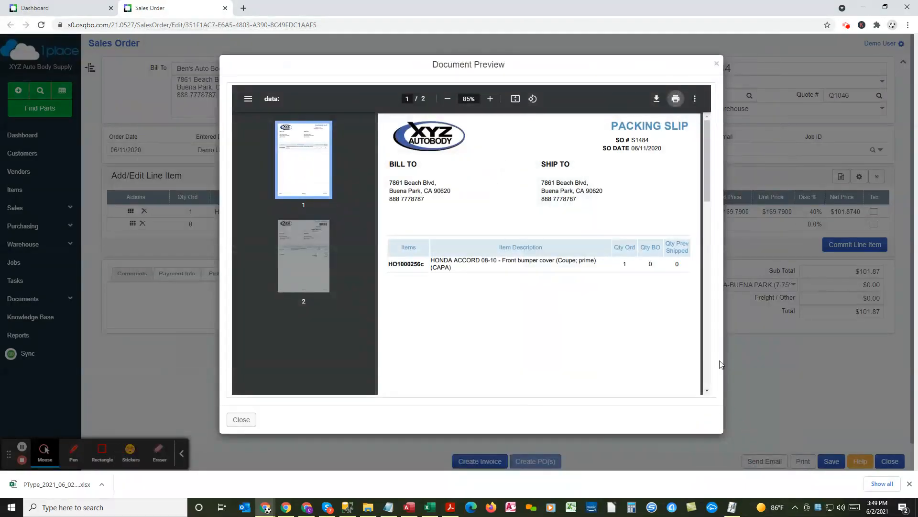
{"action": "left_click", "coordinate": [244, 421]}
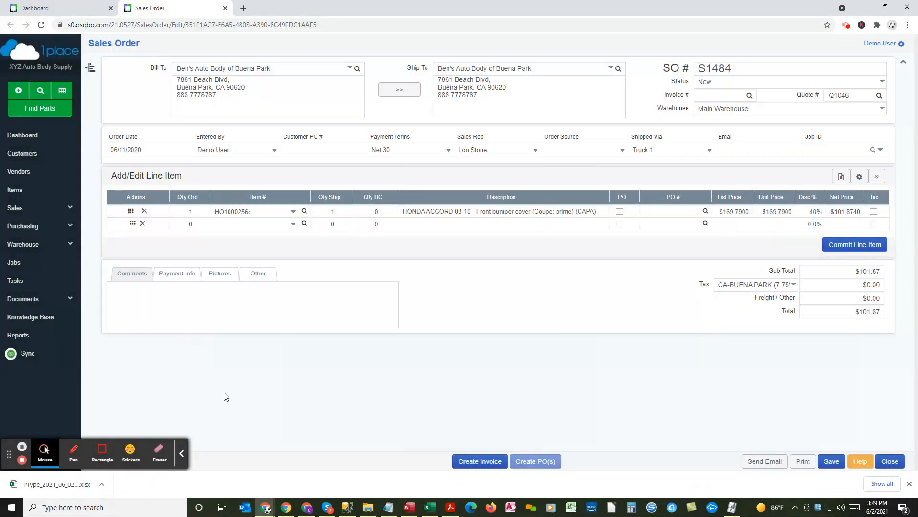
Step: Search the invoices and open the one dated 06/02/2021 for Ben's Auto Body of Buena Park
{"action": "left_click", "coordinate": [48, 91]}
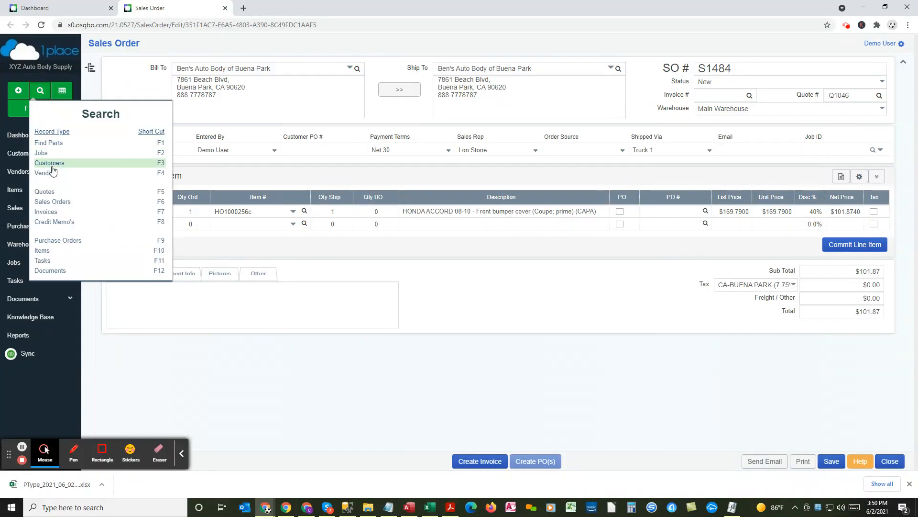
{"action": "left_click", "coordinate": [45, 212]}
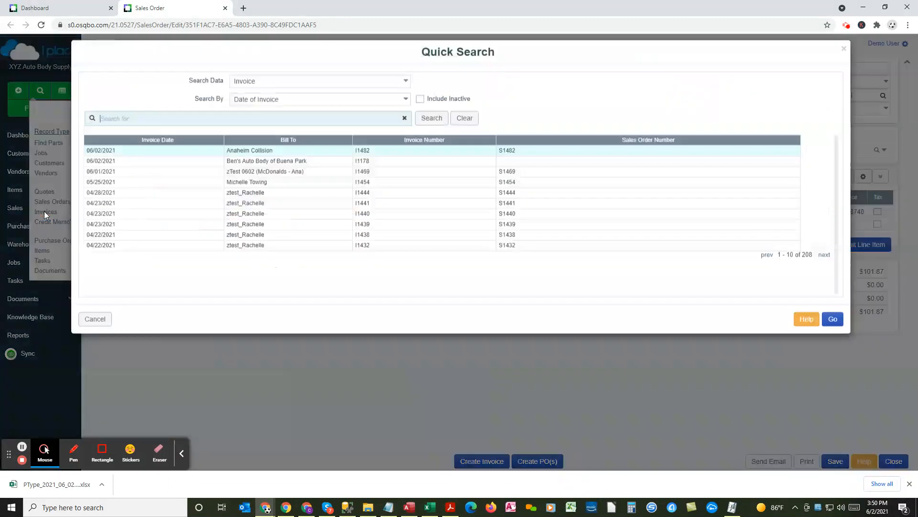
{"action": "double_click", "coordinate": [258, 178]}
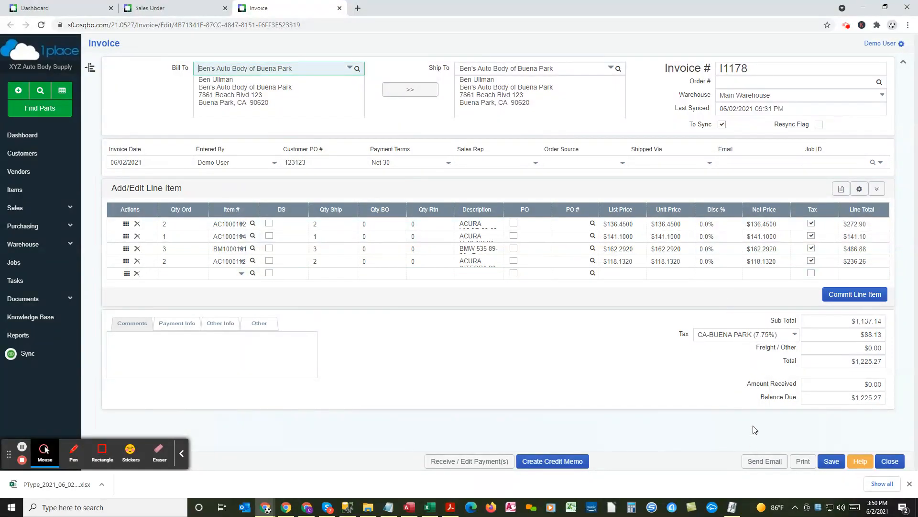
Step: Generate a print preview of the invoice with one copy of the Invoice document
{"action": "left_click", "coordinate": [766, 462]}
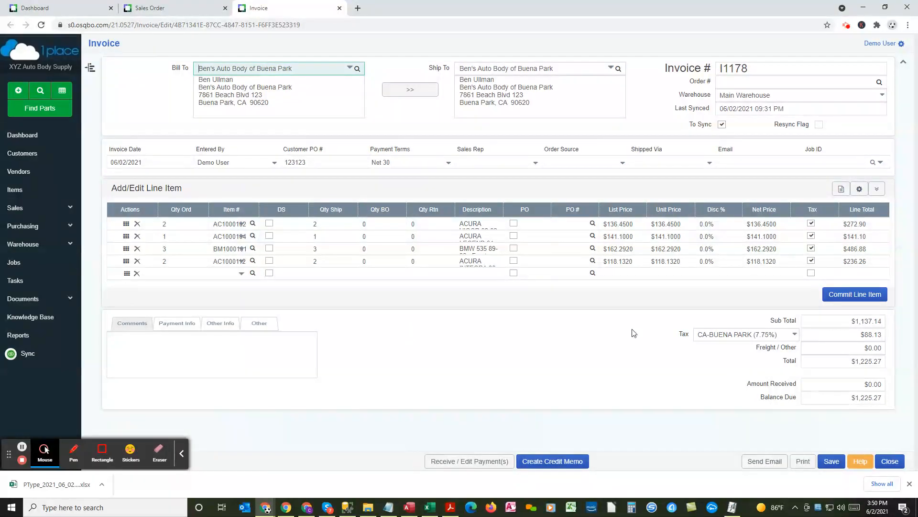
{"action": "left_click", "coordinate": [805, 462]}
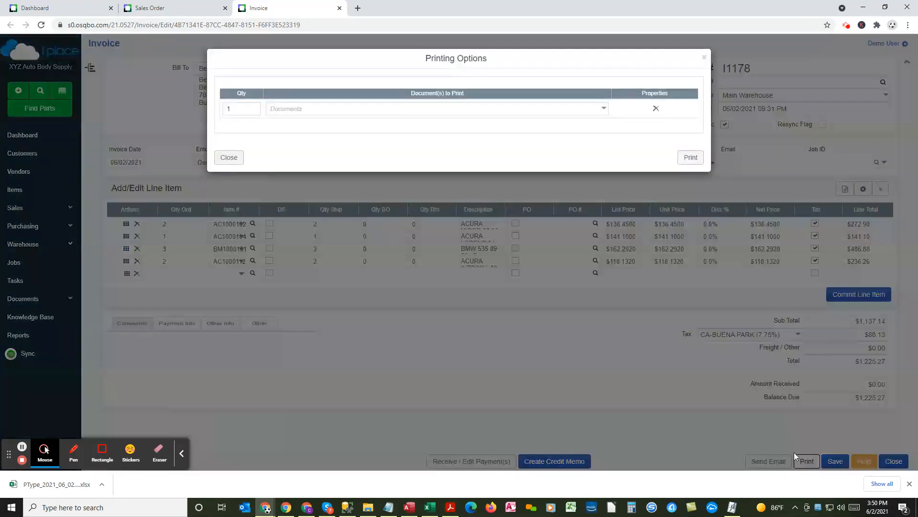
{"action": "left_click", "coordinate": [605, 109]}
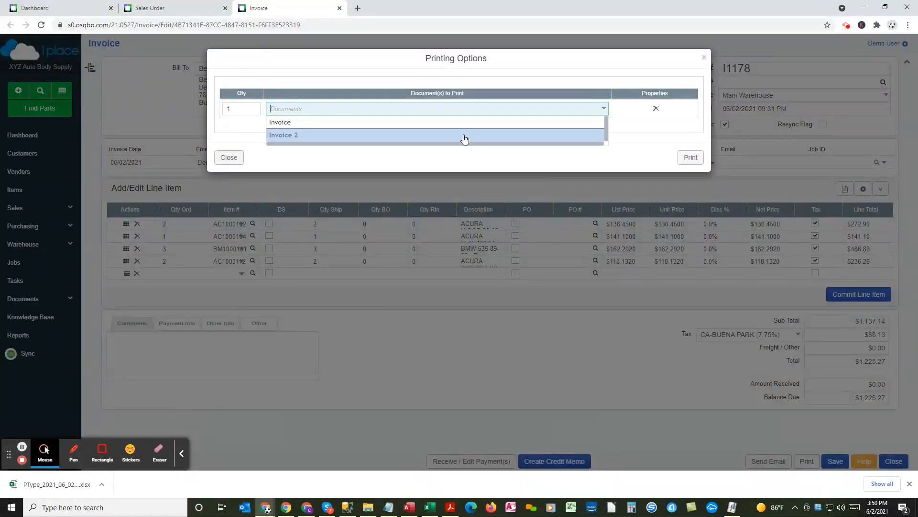
{"action": "left_click", "coordinate": [445, 123]}
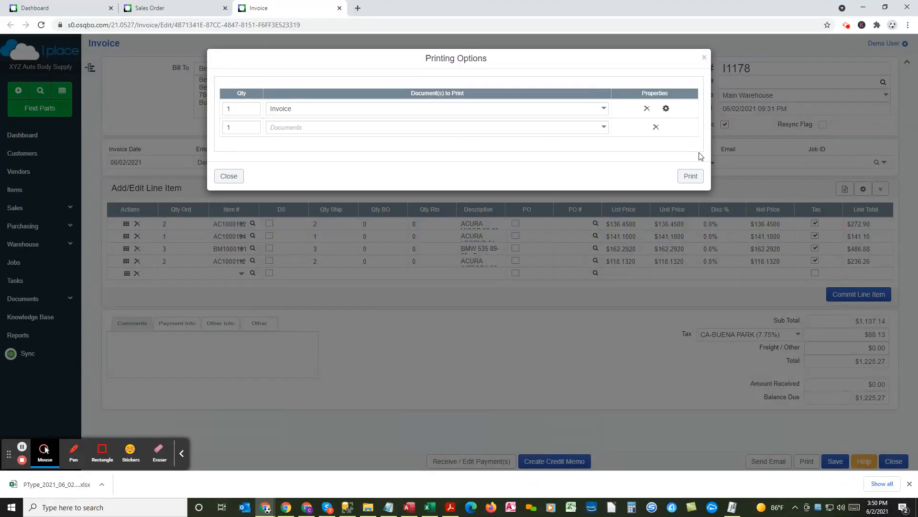
{"action": "left_click", "coordinate": [690, 176]}
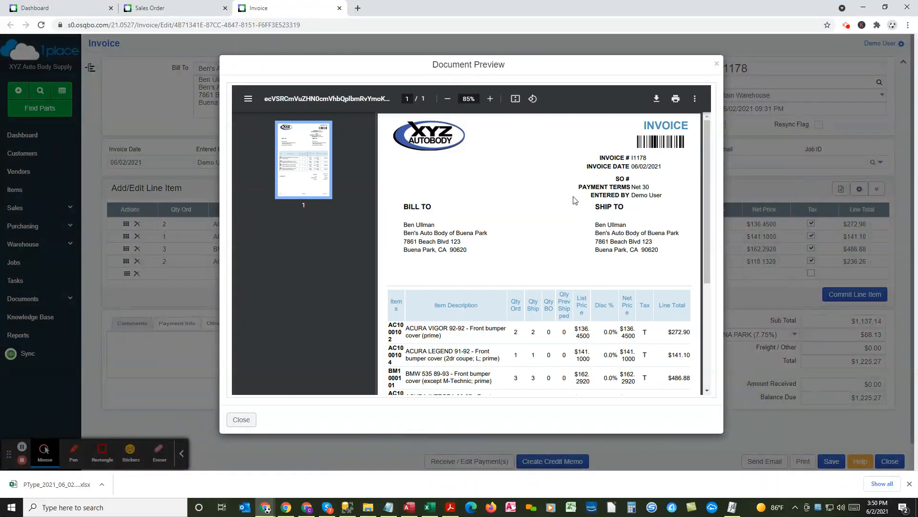
Step: Examine the invoice preview's header, line item columns and totals, and close the preview
{"action": "scroll", "coordinate": [569, 267], "scroll_direction": "down", "scroll_amount": 3}
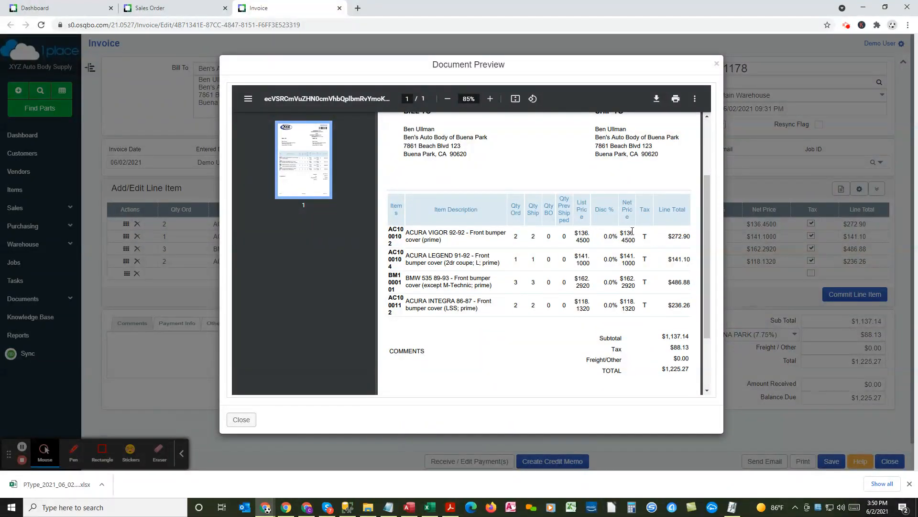
{"action": "scroll", "coordinate": [604, 229], "scroll_direction": "up", "scroll_amount": 3}
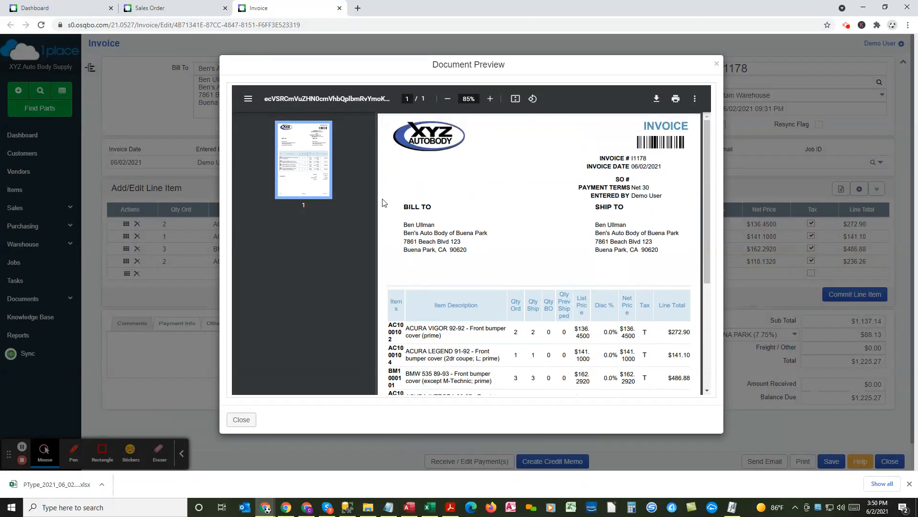
{"action": "scroll", "coordinate": [567, 335], "scroll_direction": "down", "scroll_amount": 3}
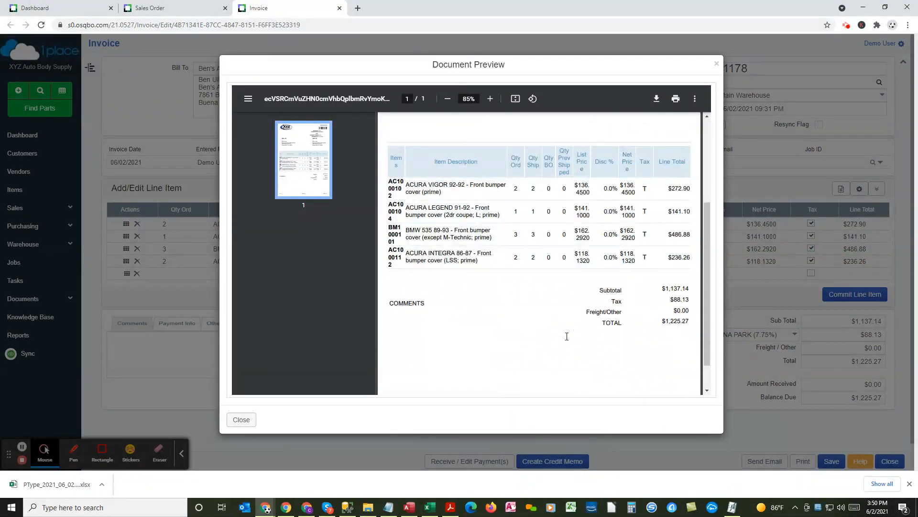
{"action": "scroll", "coordinate": [567, 336], "scroll_direction": "down", "scroll_amount": 2}
{"action": "scroll", "coordinate": [567, 336], "scroll_direction": "up", "scroll_amount": 5}
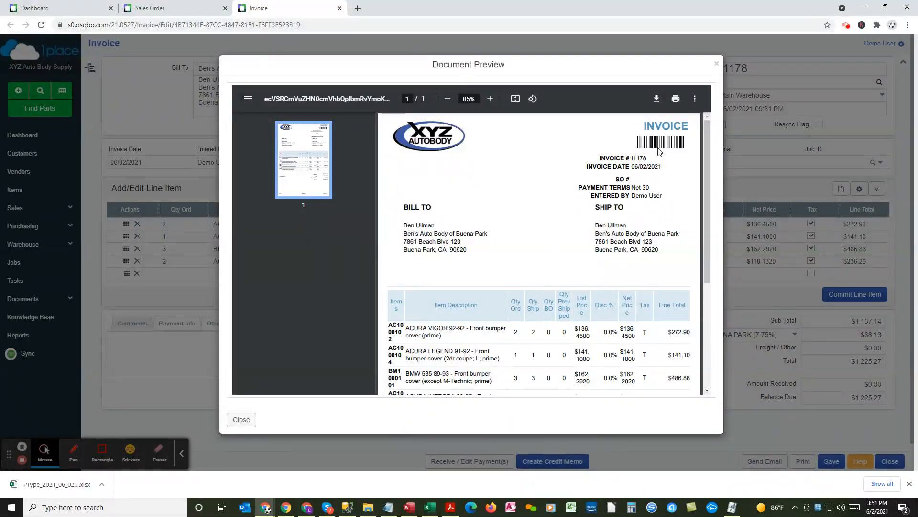
{"action": "left_click", "coordinate": [717, 66]}
Step: Open the print settings for the Invoice document and choose 1 Line as the line item type
{"action": "left_click", "coordinate": [803, 463]}
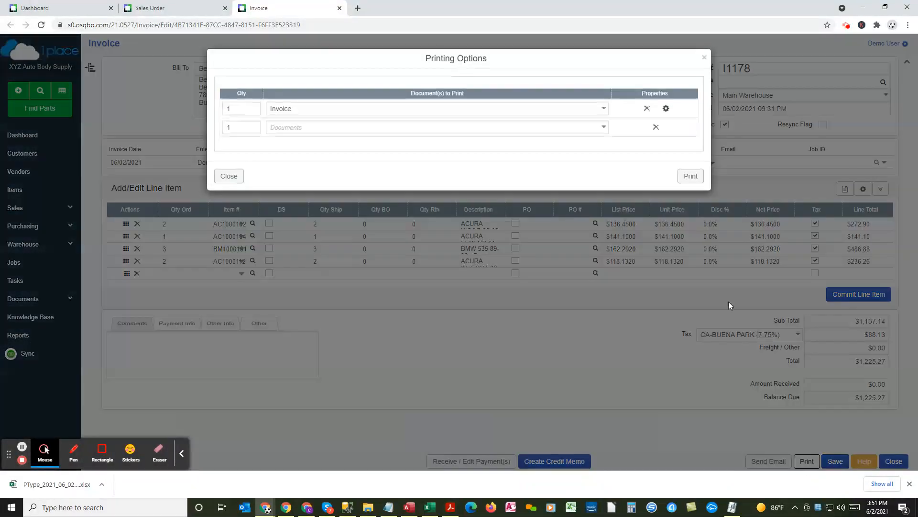
{"action": "left_click", "coordinate": [666, 109]}
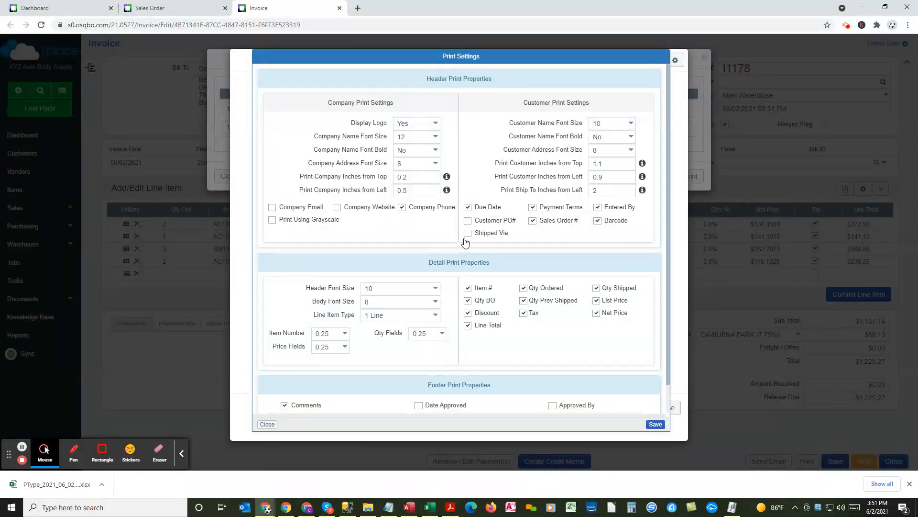
{"action": "left_click_drag", "start_coordinate": [493, 261], "coordinate": [431, 270]}
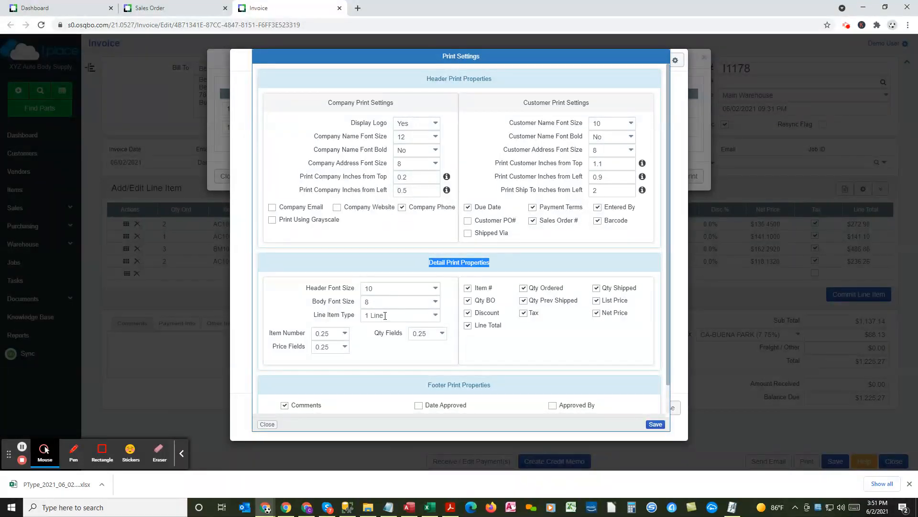
{"action": "left_click", "coordinate": [435, 318]}
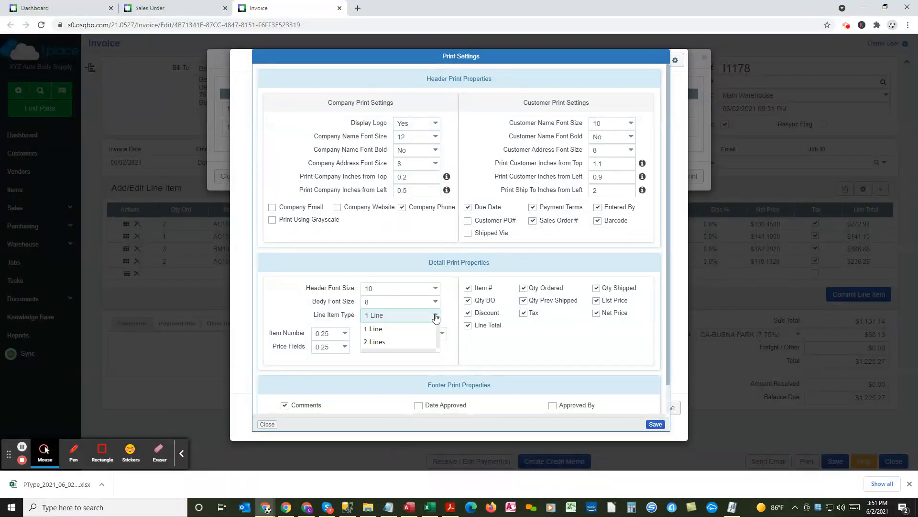
{"action": "left_click", "coordinate": [383, 329]}
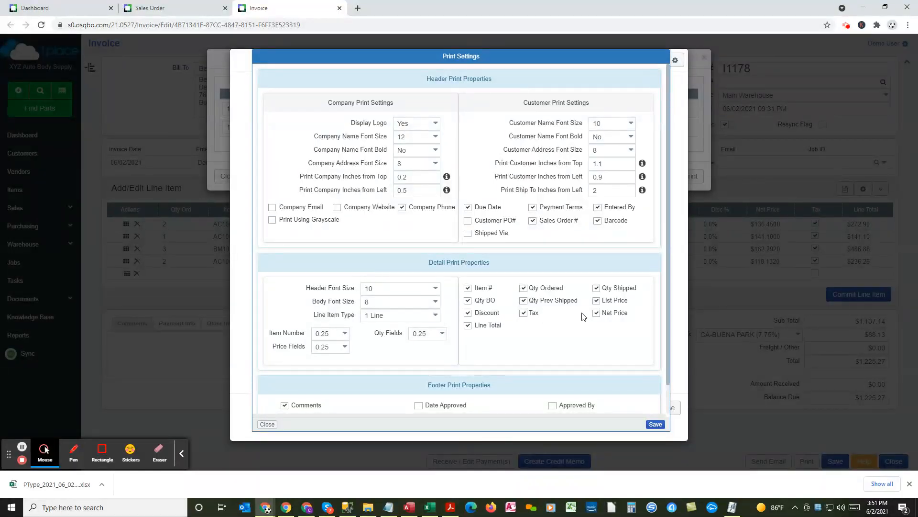
Step: Exclude List Price and Qty Prev Shipped from the invoice's detail print properties and save the print settings
{"action": "left_click", "coordinate": [597, 301]}
{"action": "left_click", "coordinate": [524, 301]}
{"action": "left_click", "coordinate": [525, 313]}
{"action": "left_click", "coordinate": [656, 426]}
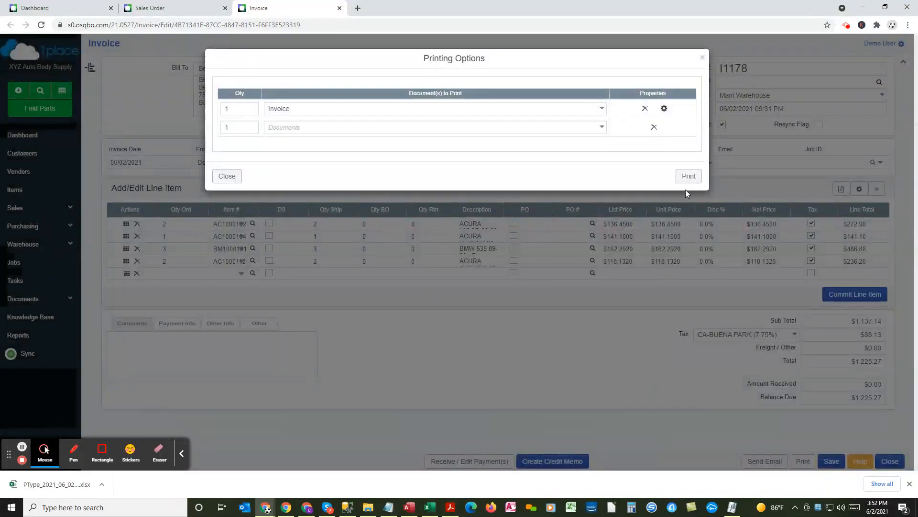
Step: Preview the invoice with the saved print settings, check the net price and item number columns, and close the preview
{"action": "left_click", "coordinate": [687, 178]}
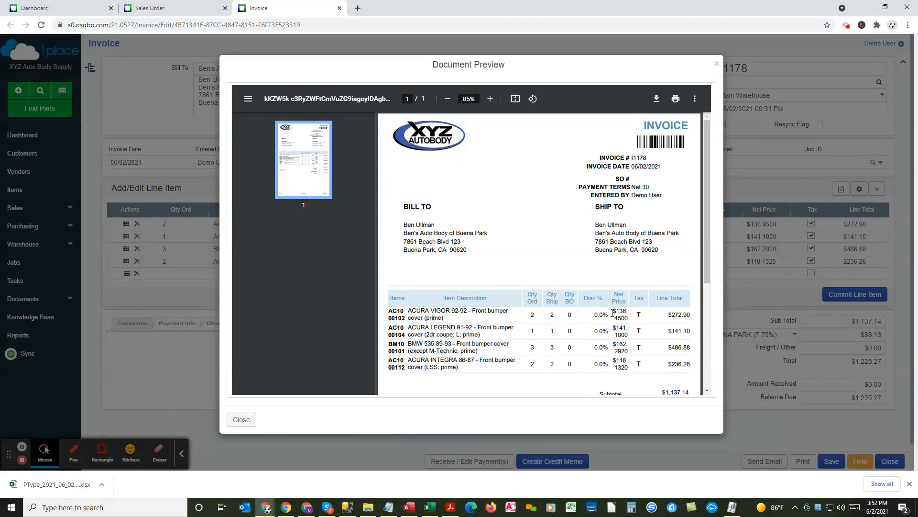
{"action": "left_click_drag", "start_coordinate": [620, 313], "coordinate": [627, 318]}
{"action": "left_click_drag", "start_coordinate": [390, 312], "coordinate": [405, 317]}
{"action": "left_click", "coordinate": [717, 64]}
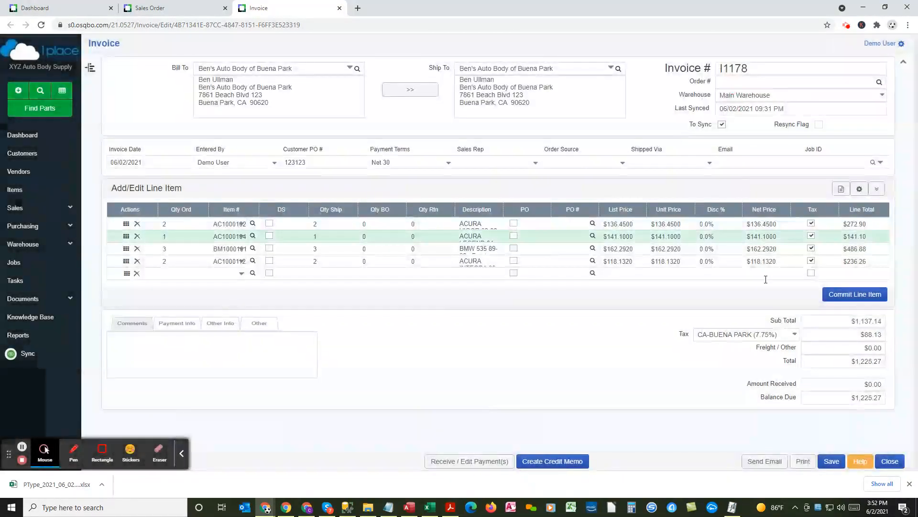
Step: In the Invoice document's print settings, set the Item Number width to 0.75 and the Price Fields width to 0.50, and save
{"action": "left_click", "coordinate": [803, 461]}
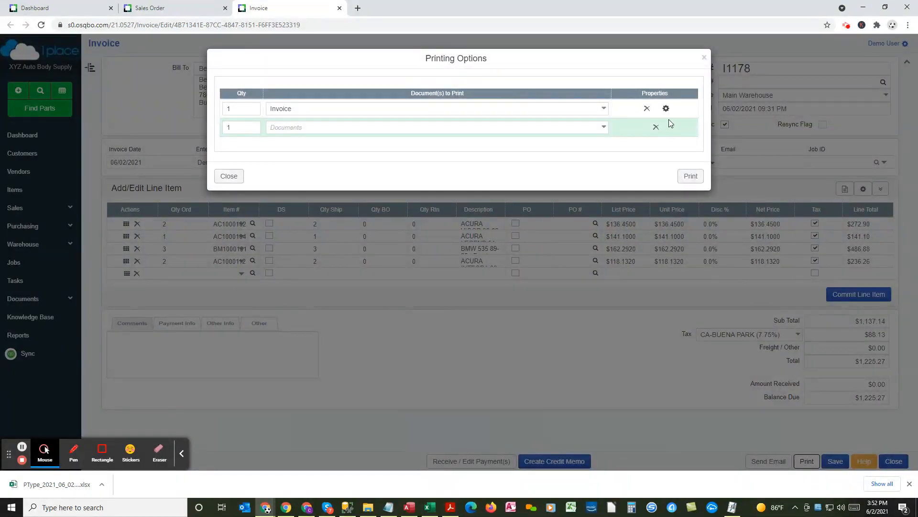
{"action": "left_click", "coordinate": [666, 109]}
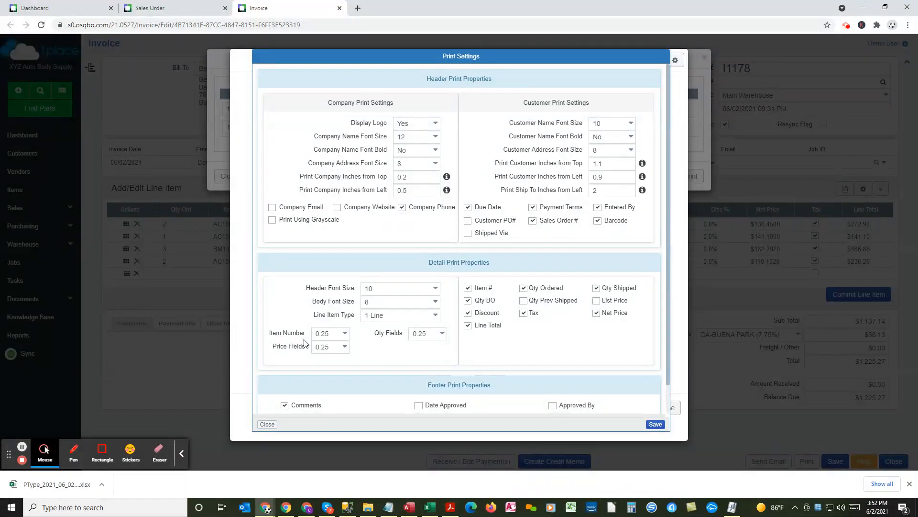
{"action": "left_click", "coordinate": [345, 335]}
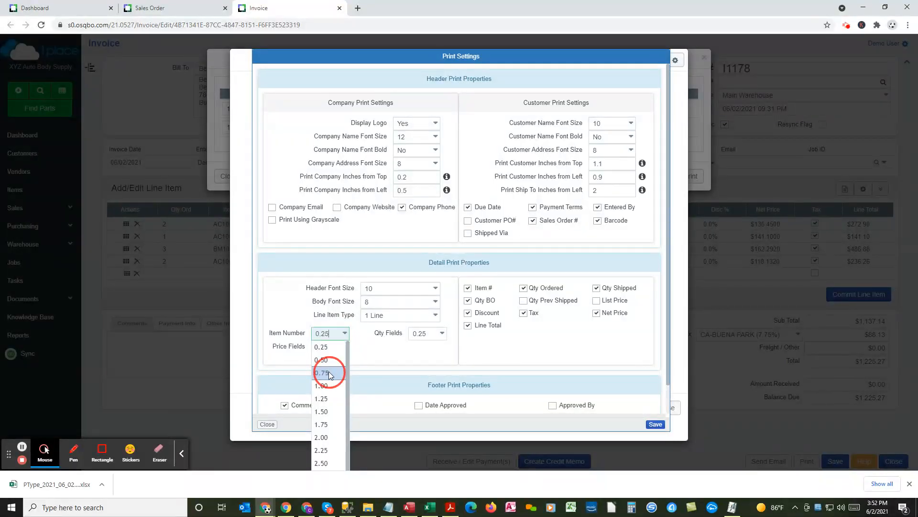
{"action": "left_click", "coordinate": [328, 373]}
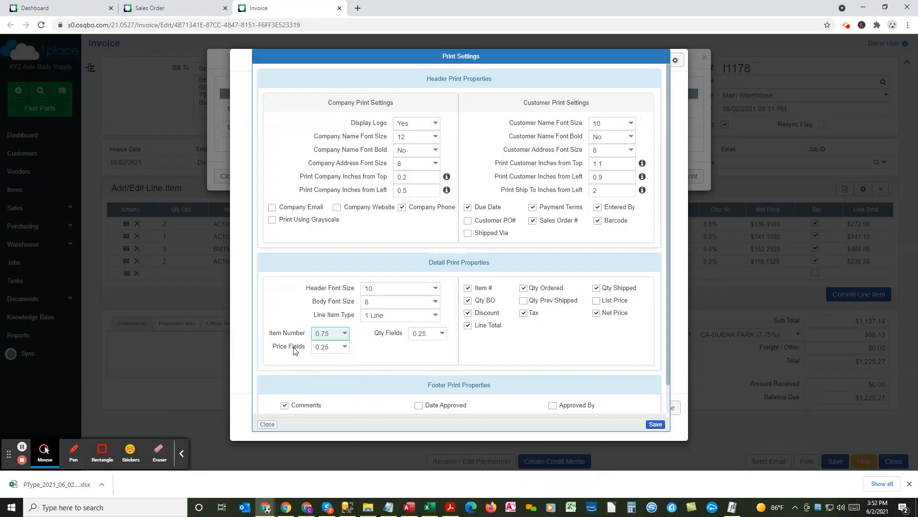
{"action": "left_click", "coordinate": [347, 349]}
{"action": "left_click", "coordinate": [325, 377]}
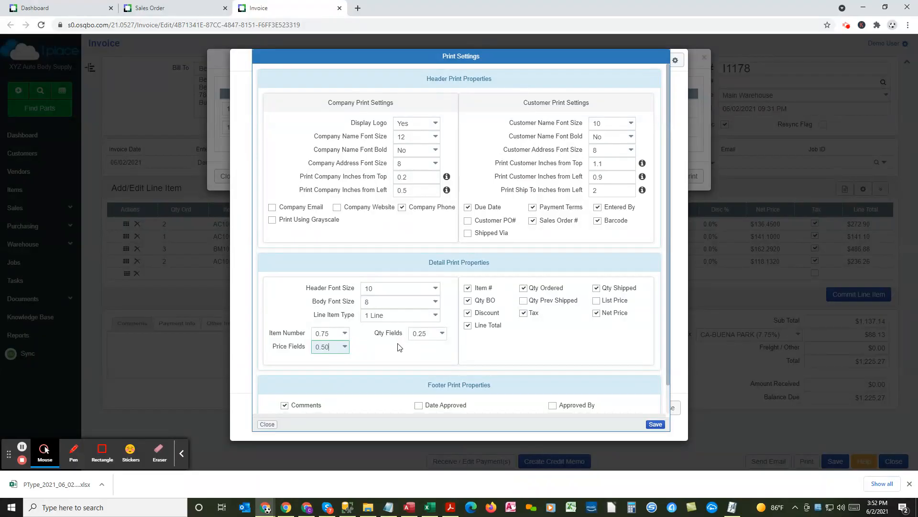
{"action": "left_click", "coordinate": [656, 424]}
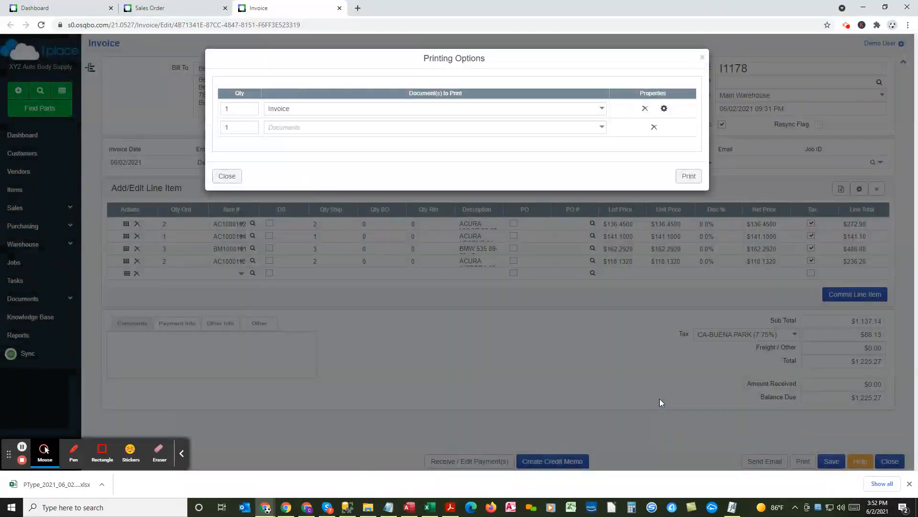
Step: Preview the invoice to check the Net Price column, view the print dialog without printing, and close the preview
{"action": "left_click", "coordinate": [689, 176]}
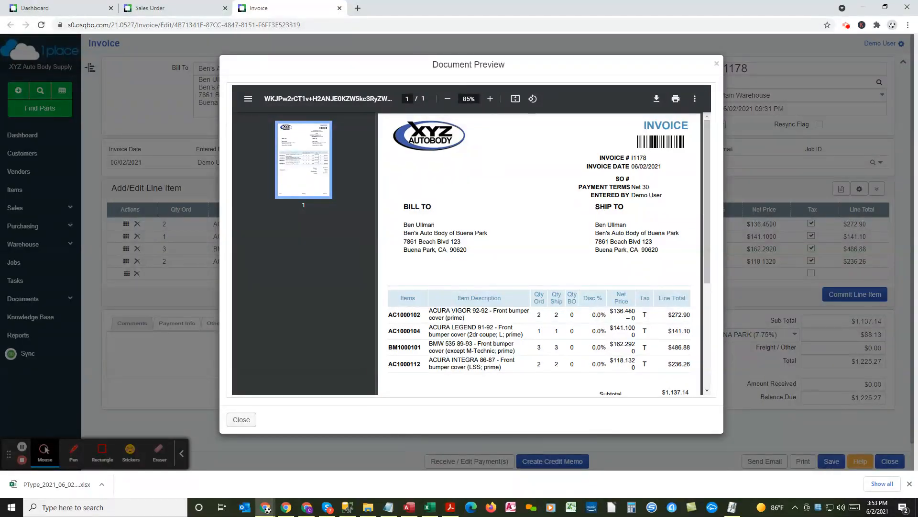
{"action": "left_click_drag", "start_coordinate": [624, 311], "coordinate": [628, 312]}
{"action": "mouse_move", "coordinate": [705, 182]}
{"action": "left_mouse_down"}
{"action": "mouse_move", "coordinate": [717, 288]}
{"action": "mouse_move", "coordinate": [702, 170]}
{"action": "left_mouse_up"}
{"action": "left_click", "coordinate": [678, 103]}
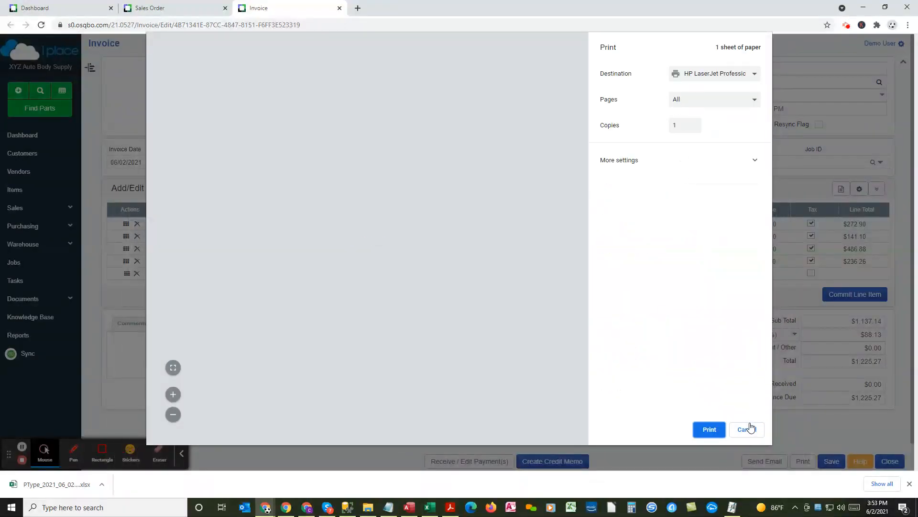
{"action": "left_click", "coordinate": [747, 429]}
{"action": "left_click", "coordinate": [242, 419]}
Step: Start an email from the invoice with the Invoice document attached and open the email preview
{"action": "left_click", "coordinate": [755, 463]}
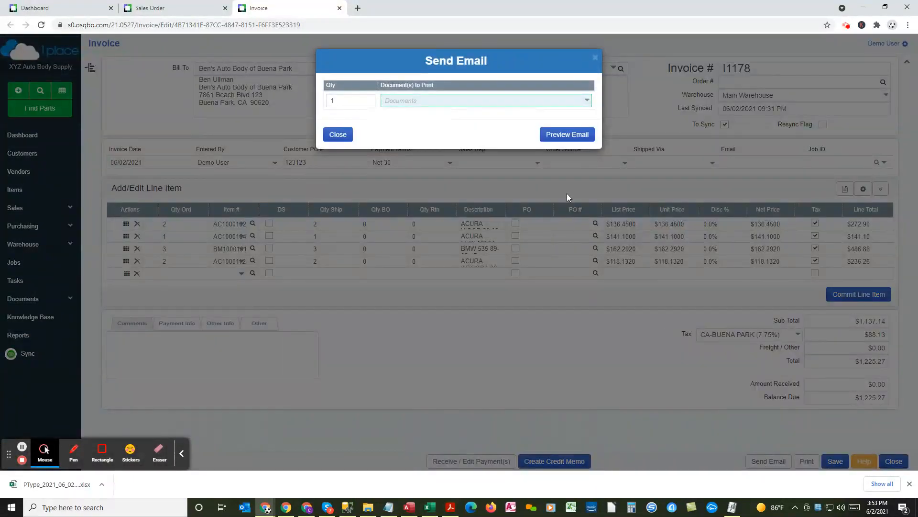
{"action": "left_click", "coordinate": [587, 100]}
{"action": "left_click", "coordinate": [529, 114]}
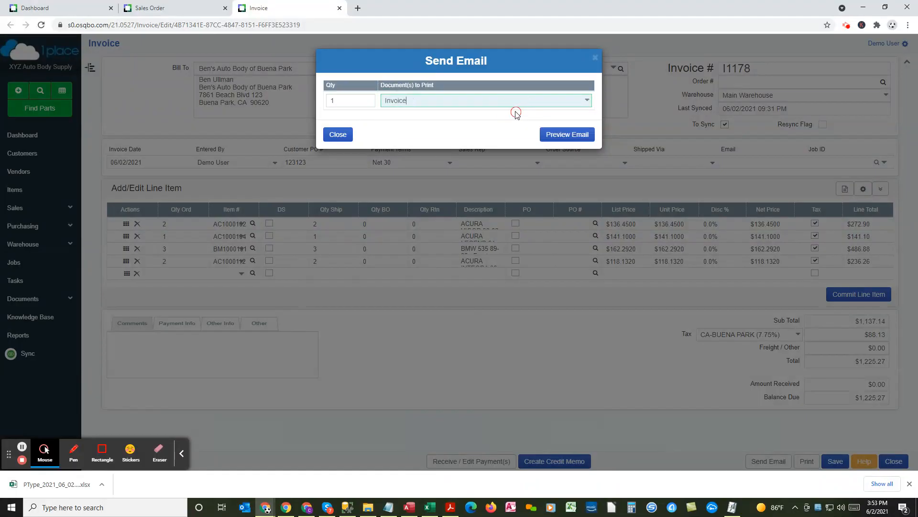
{"action": "left_click", "coordinate": [565, 138]}
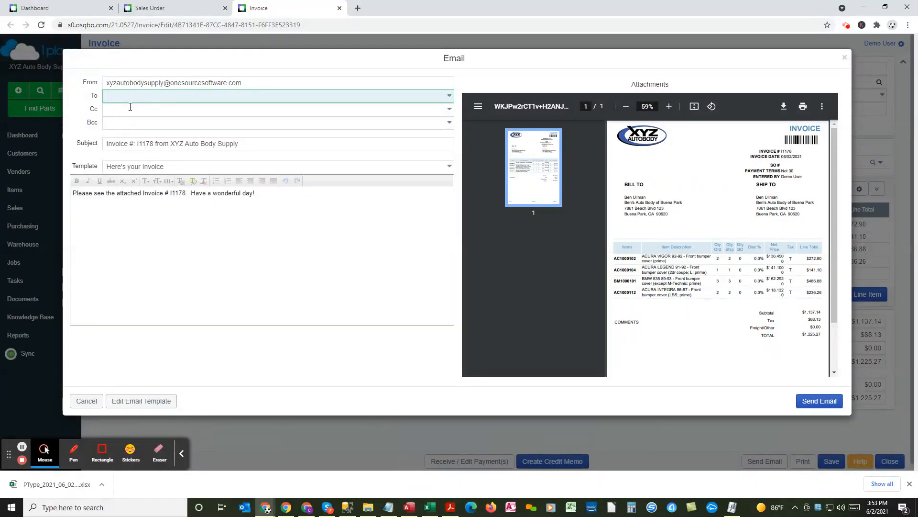
Step: Address the invoice email to the recipient's e-mail address, accepting the suggested match
{"action": "type", "text": "sc"}
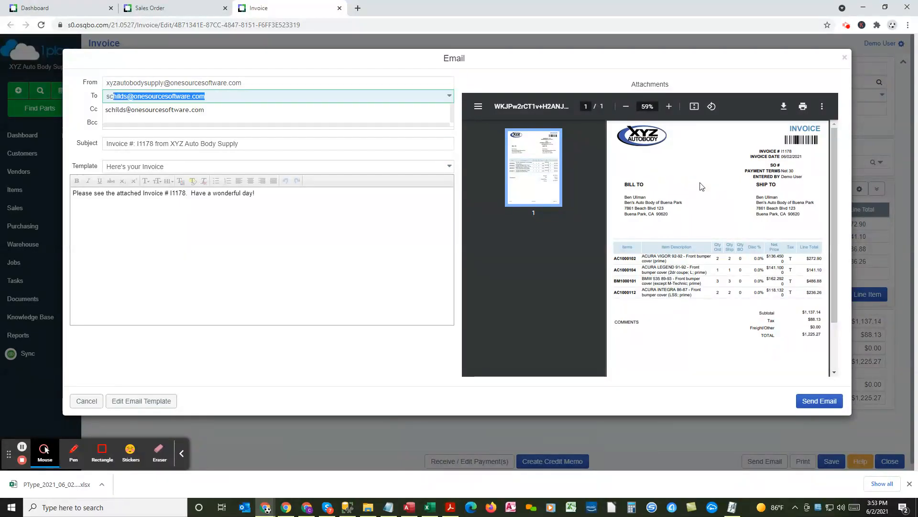
{"action": "key", "text": "Tab"}
{"action": "key", "text": "Tab"}
{"action": "key", "text": "Tab"}
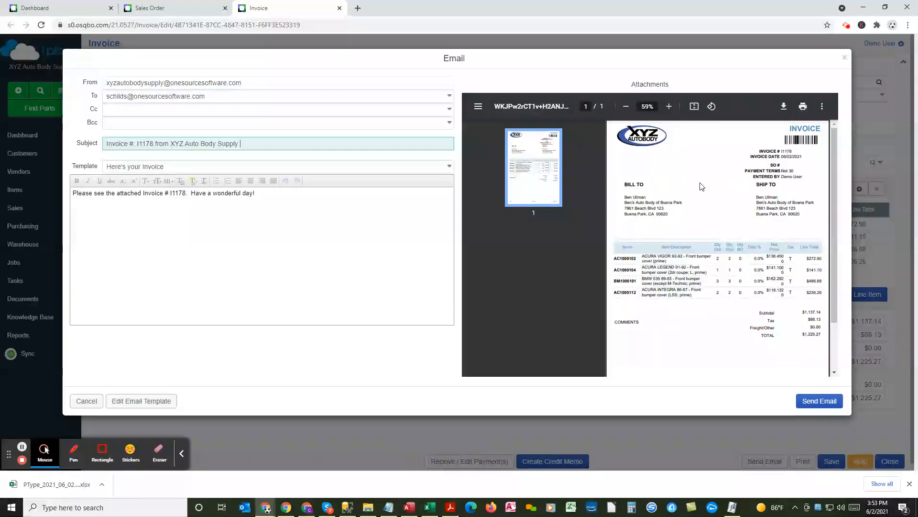
Step: Review the available email templates and check the invoice number and company name in the subject and message text
{"action": "left_click_drag", "start_coordinate": [167, 166], "coordinate": [86, 164]}
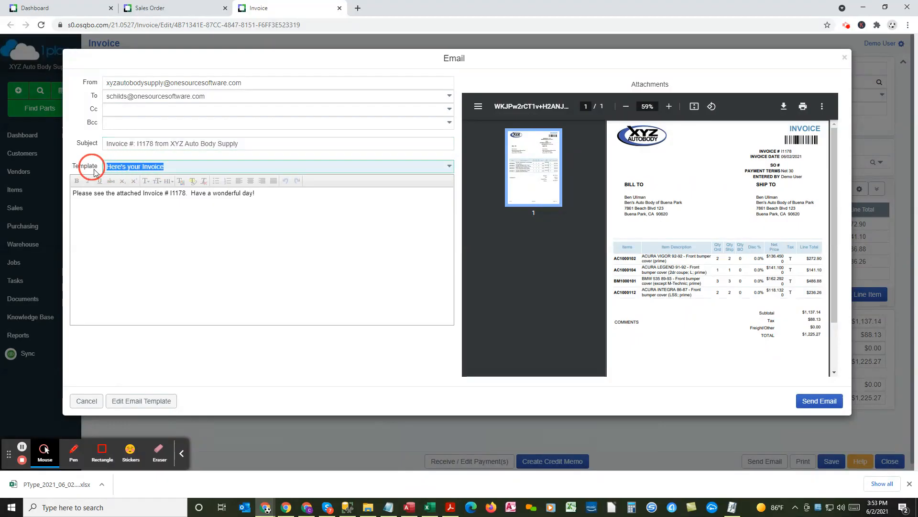
{"action": "left_click", "coordinate": [449, 166]}
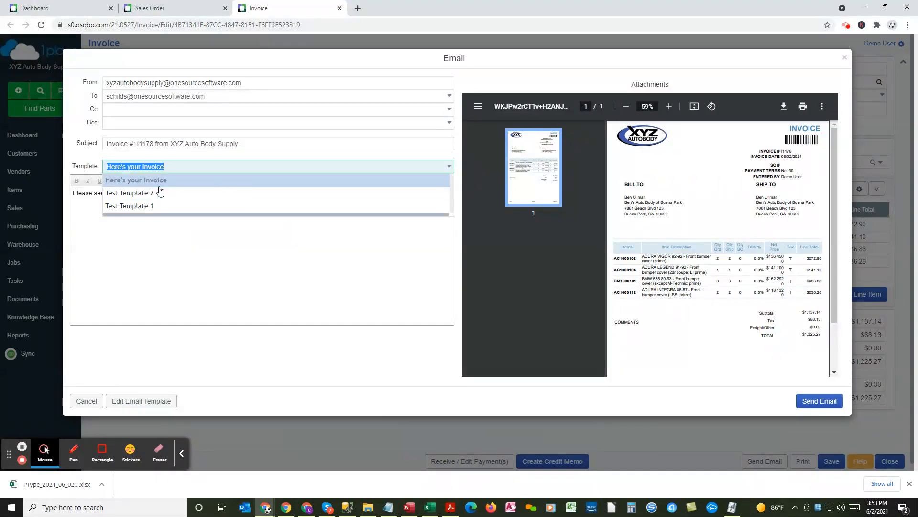
{"action": "left_click", "coordinate": [140, 255]}
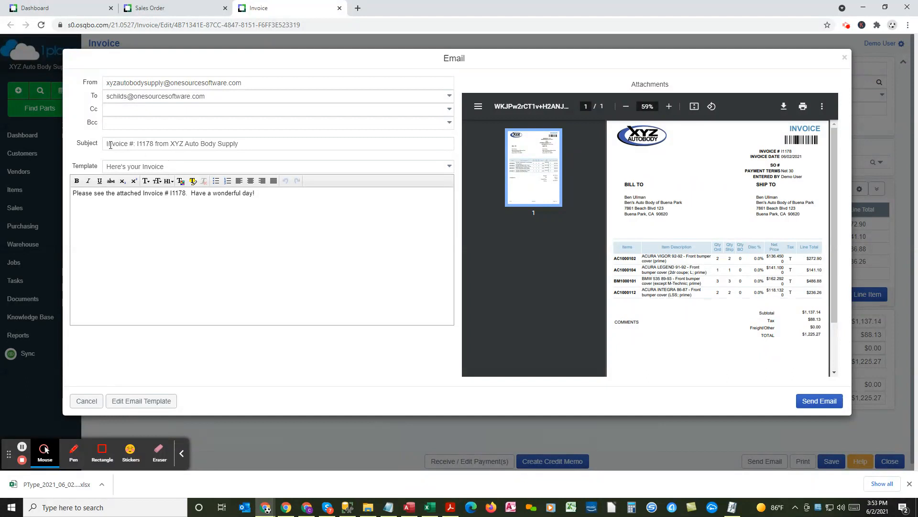
{"action": "left_click_drag", "start_coordinate": [107, 145], "coordinate": [154, 146]}
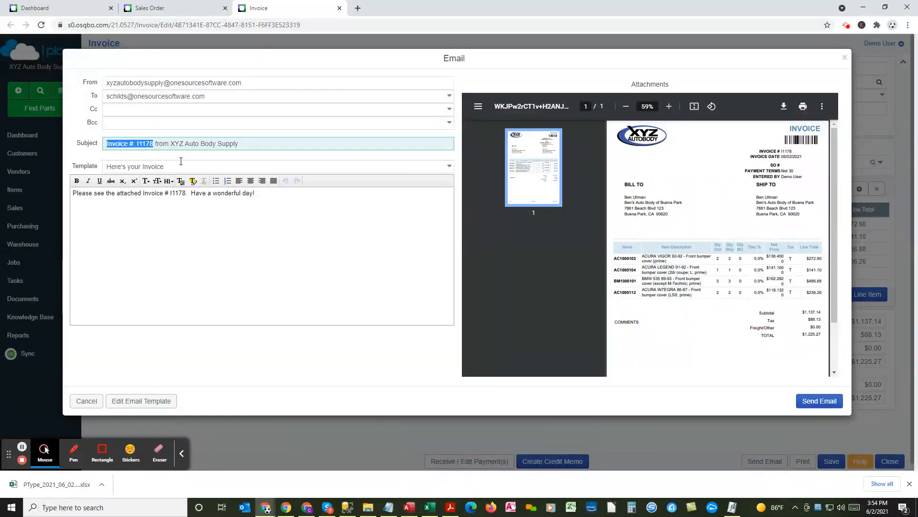
{"action": "left_click_drag", "start_coordinate": [171, 144], "coordinate": [241, 145]}
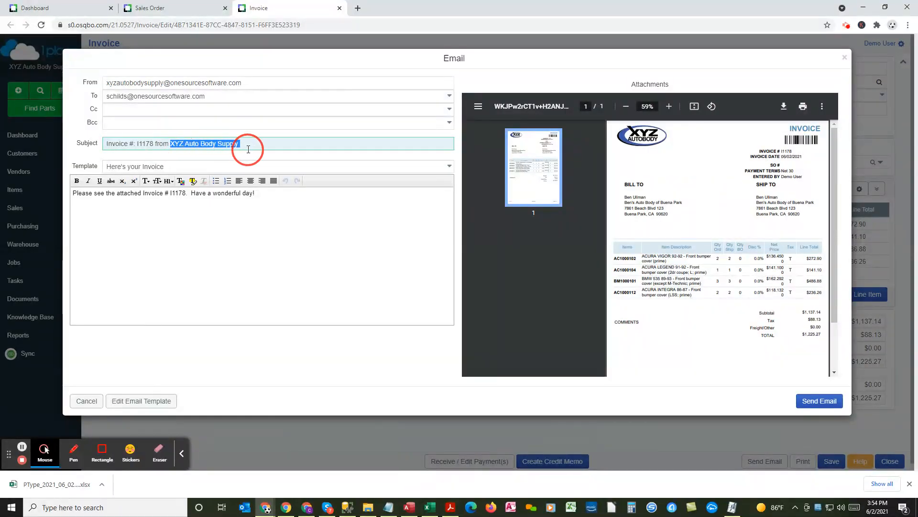
{"action": "left_click_drag", "start_coordinate": [164, 194], "coordinate": [189, 194]}
{"action": "left_click", "coordinate": [202, 233]}
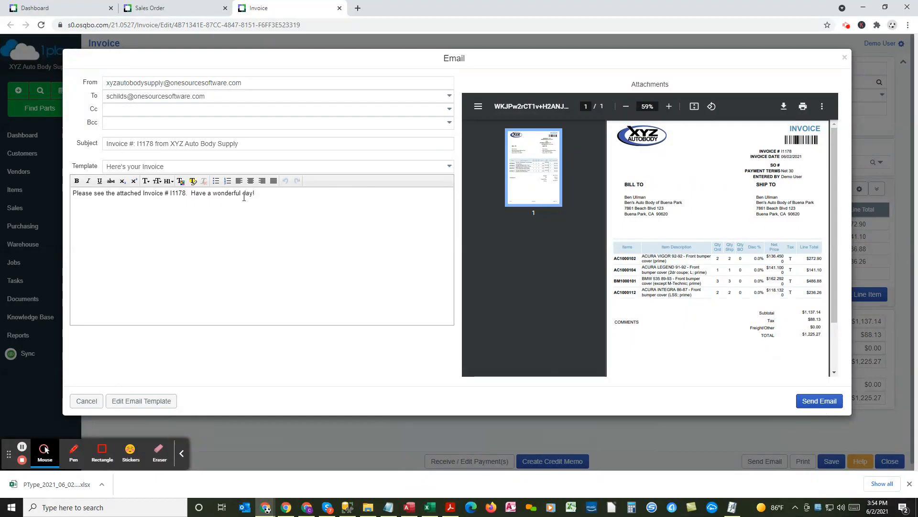
Step: Check the recipient, send the invoice email and dismiss the confirmation
{"action": "left_click_drag", "start_coordinate": [214, 97], "coordinate": [93, 94]}
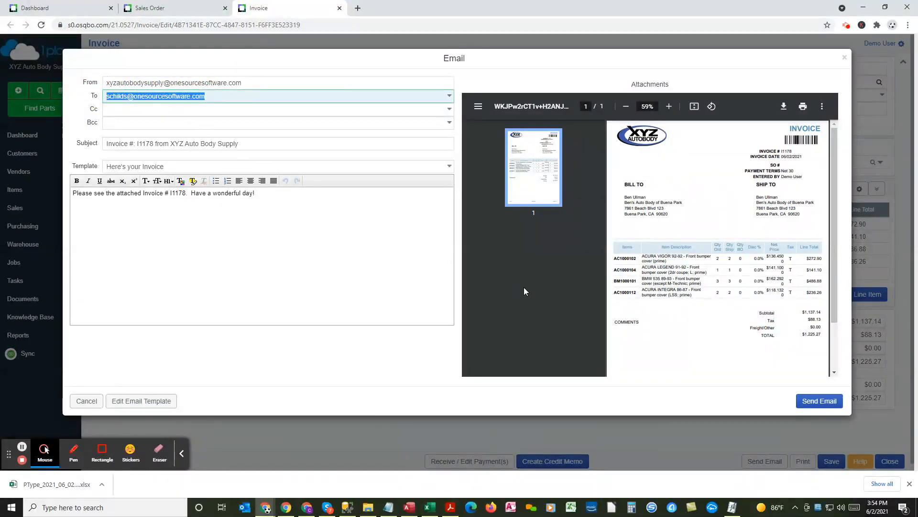
{"action": "left_click", "coordinate": [821, 405]}
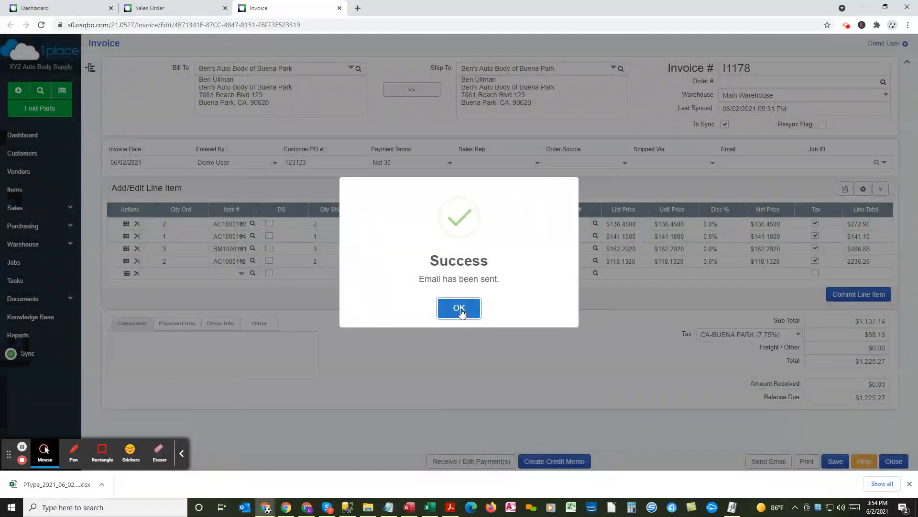
{"action": "left_click", "coordinate": [459, 307]}
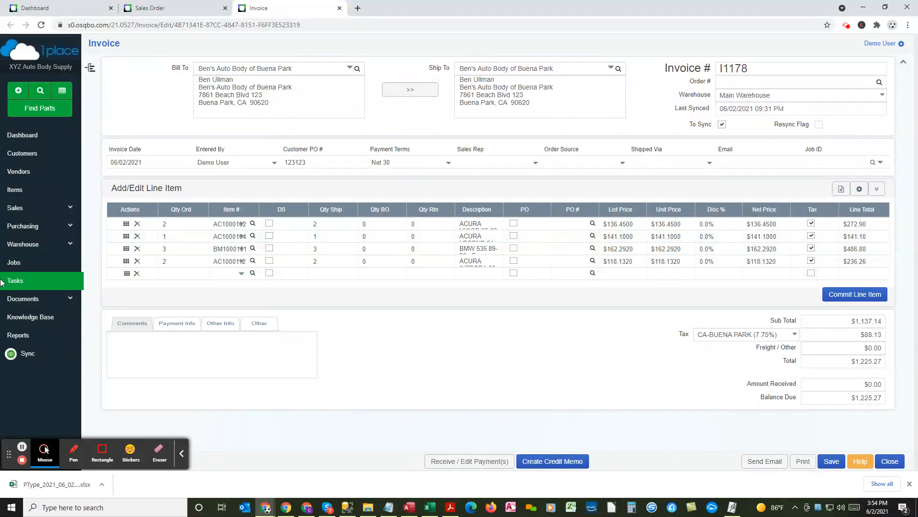
Step: Open the warehouse's Shipping & Receiving list and show the To Dispatch orders under Items to Ship
{"action": "left_click", "coordinate": [36, 246]}
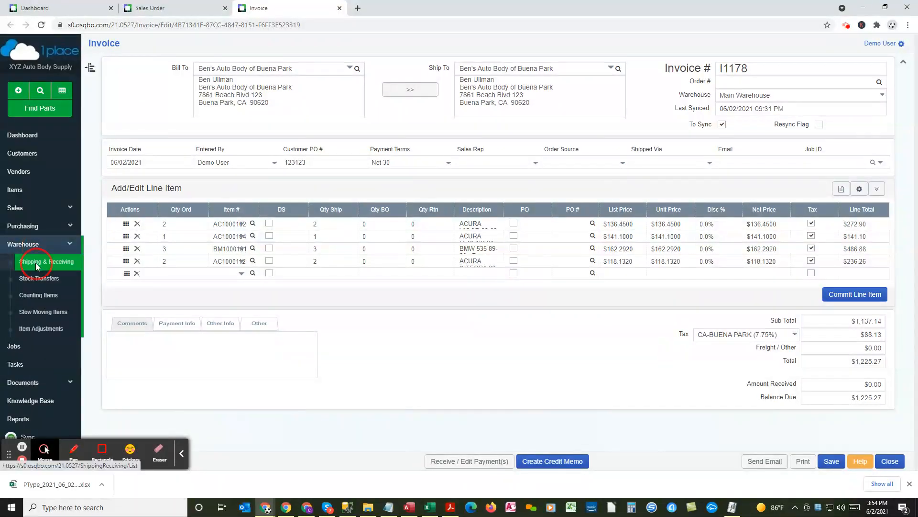
{"action": "left_click", "coordinate": [38, 264]}
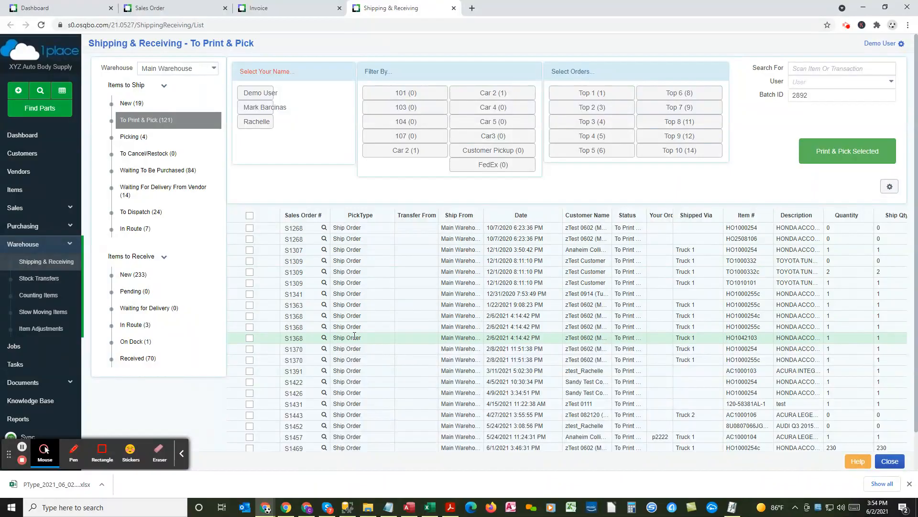
{"action": "left_click", "coordinate": [148, 212]}
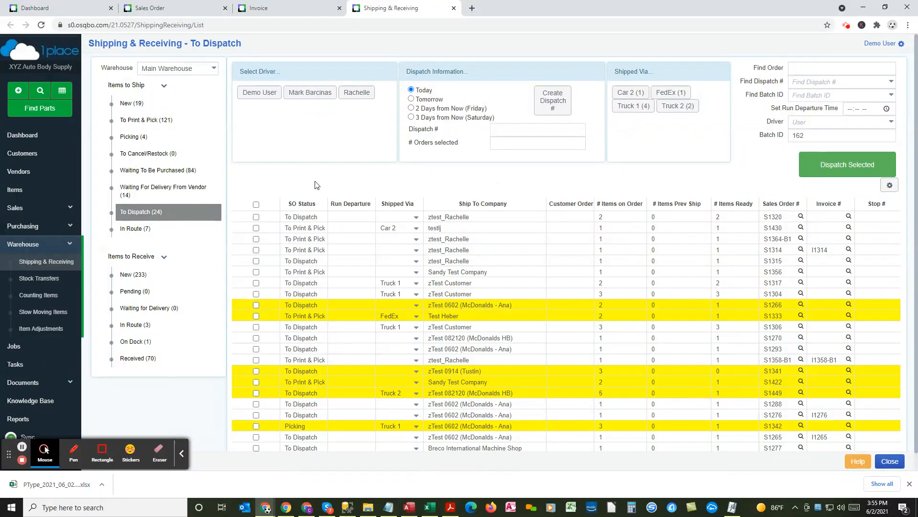
{"action": "left_click", "coordinate": [182, 458]}
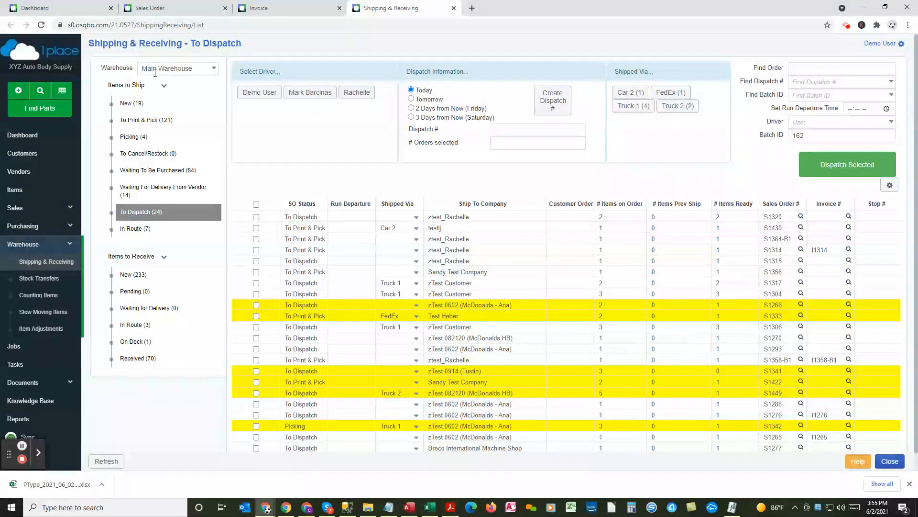